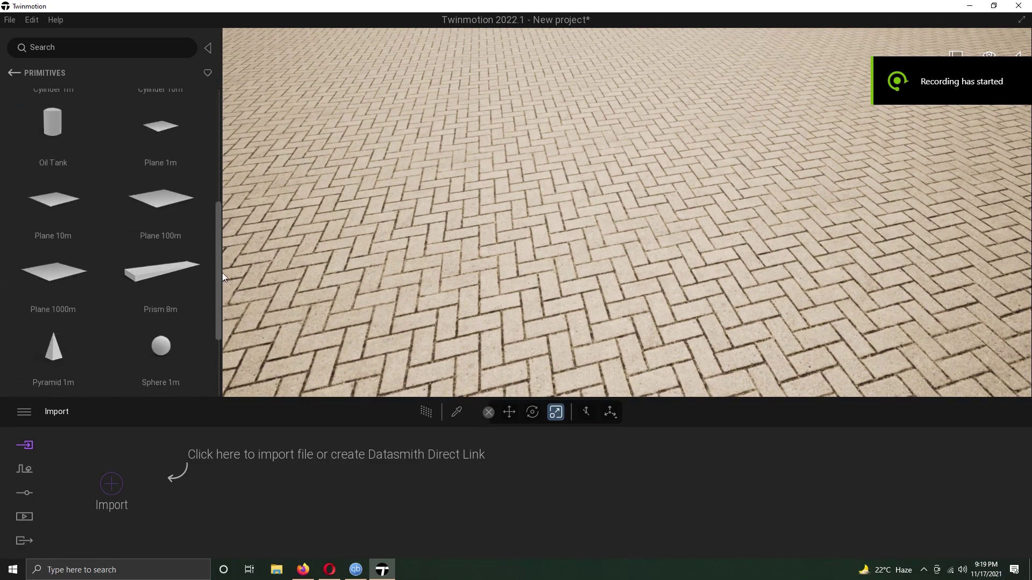
pyautogui.moveTo(53, 169); pyautogui.dragTo(733, 252)
pyautogui.scroll(-3, 479, 212)
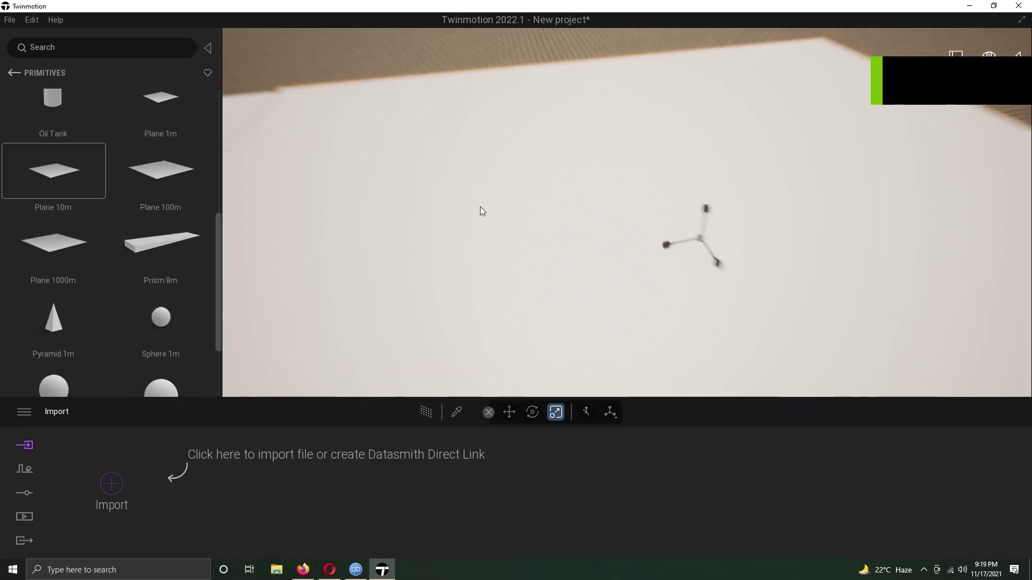
# Rotate the 10 m plane upright into a wall and turn the view to face it.
pyautogui.press('space')
pyautogui.moveTo(656, 210); pyautogui.dragTo(652, 215)
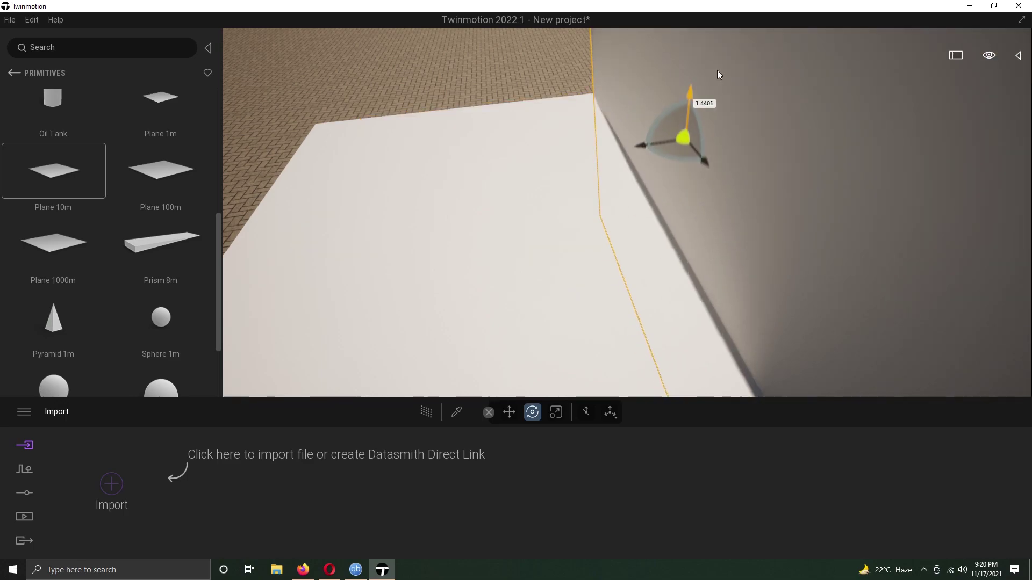
pyautogui.moveTo(717, 70); pyautogui.dragTo(564, 241)
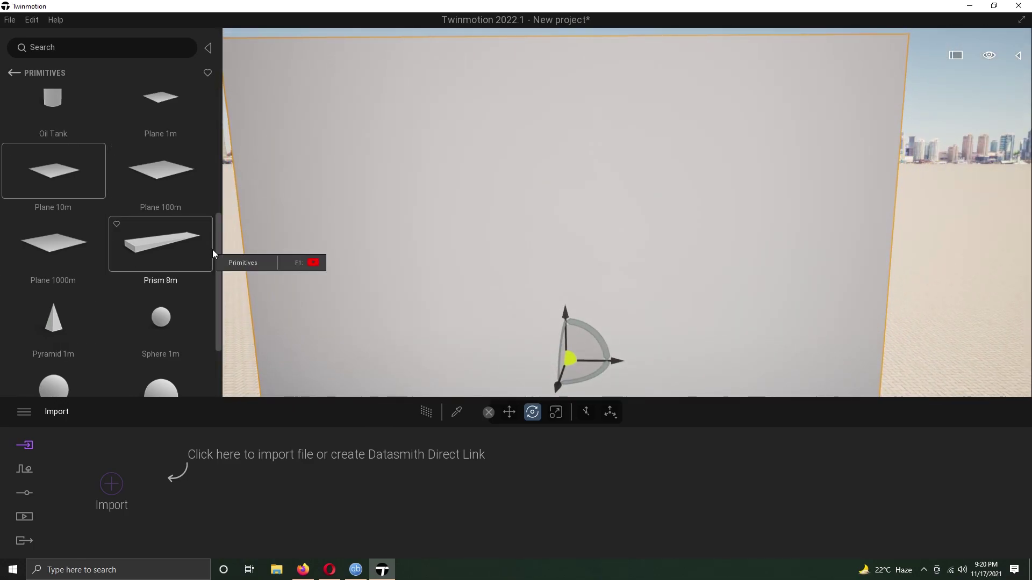
pyautogui.moveTo(217, 254)
pyautogui.mouseDown()
pyautogui.moveTo(221, 326)
pyautogui.moveTo(201, 135)
pyautogui.mouseUp()
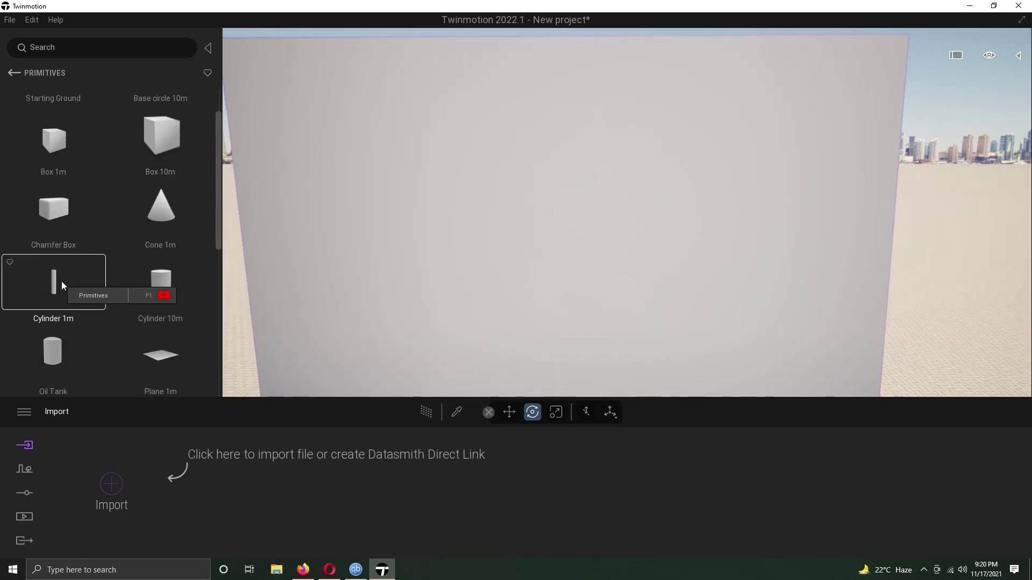
# Place a 1 m cylinder, scale it into a thin tube and rotate it 90°.
pyautogui.moveTo(61, 281); pyautogui.dragTo(533, 235)
pyautogui.click(556, 412)
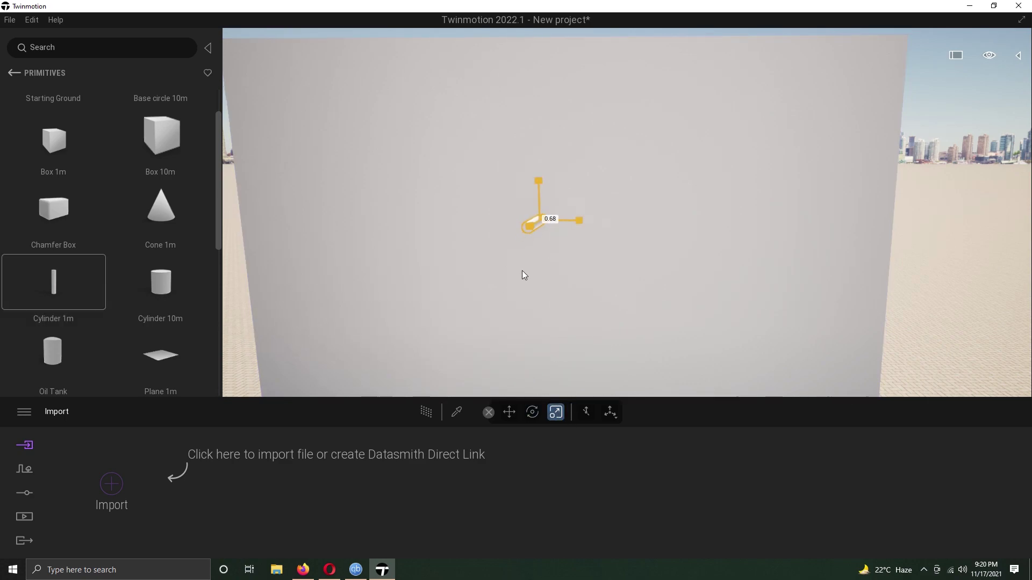
pyautogui.moveTo(521, 275); pyautogui.dragTo(503, 325)
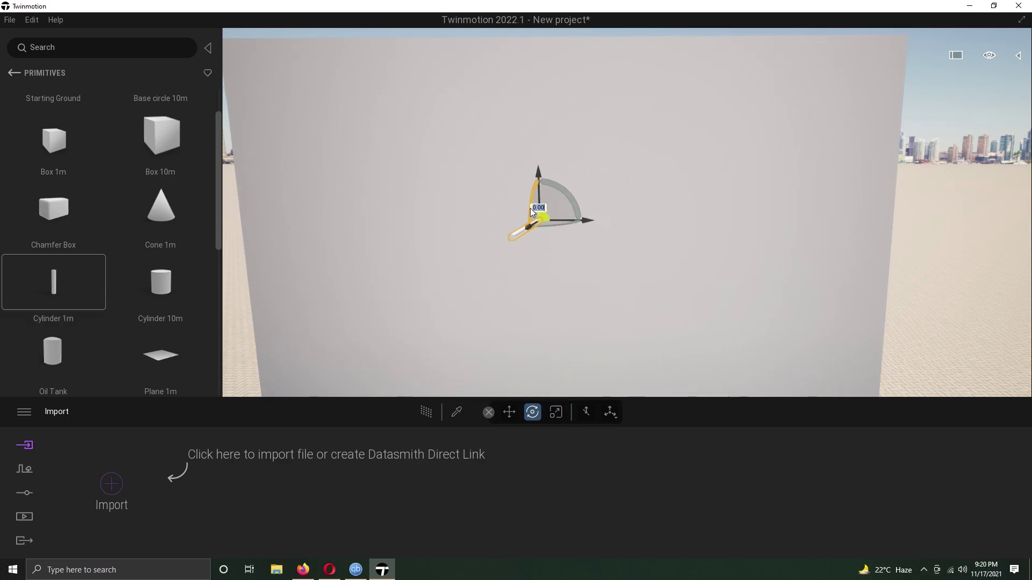
pyautogui.write('90')
pyautogui.press('Return')
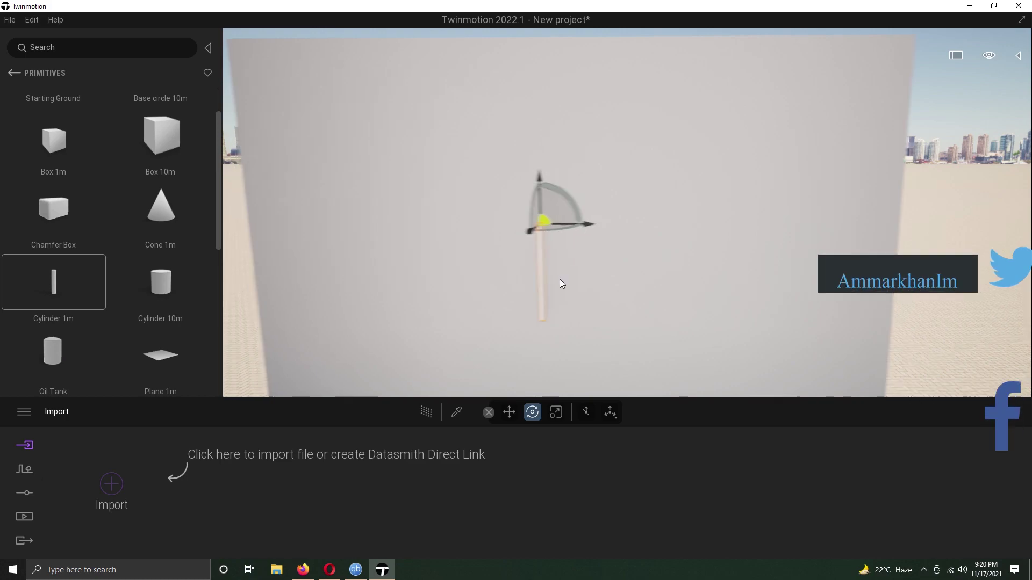
pyautogui.click(24, 516)
pyautogui.scroll(2, 431, 345)
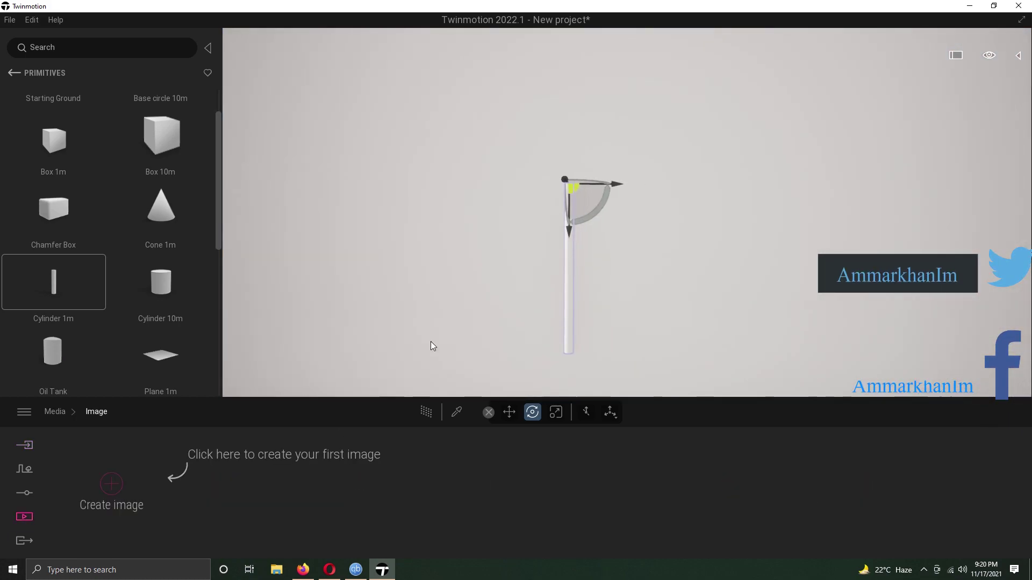
pyautogui.press('Left')
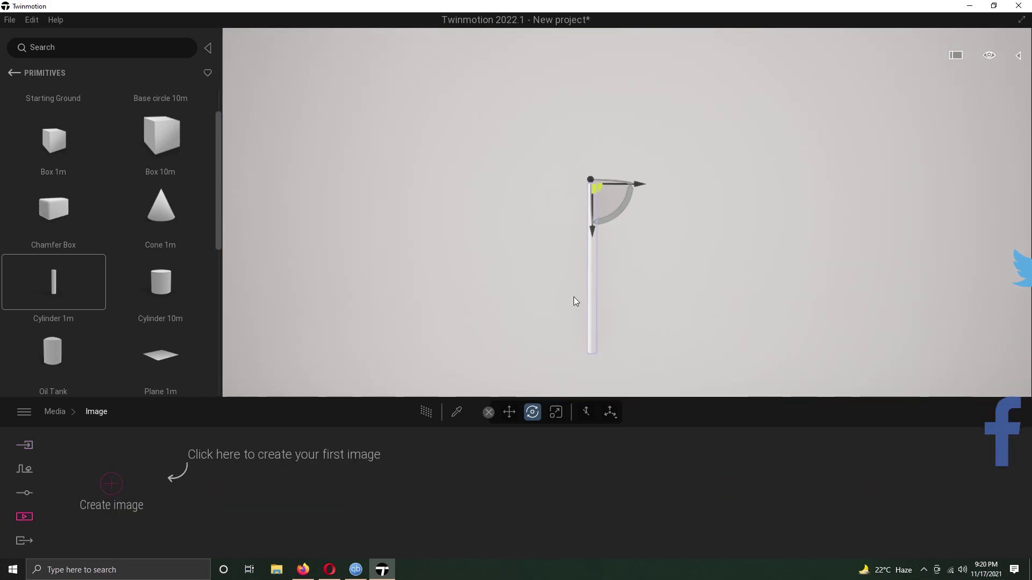
# Create the Image1 view and add a 10°-tilted copy of the cylinder.
pyautogui.click(111, 484)
pyautogui.write('10')
pyautogui.press('Return')
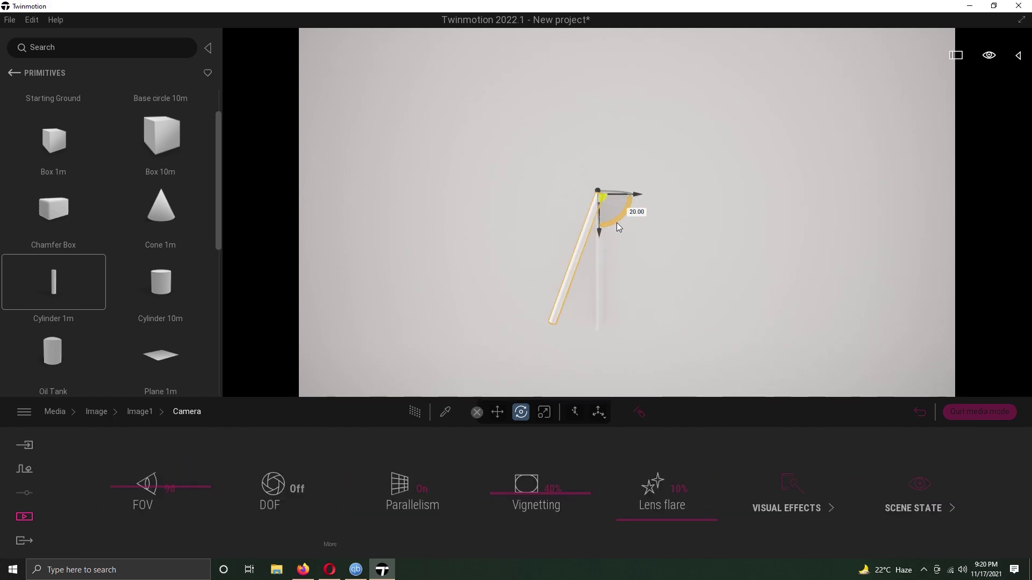
pyautogui.press('Return')
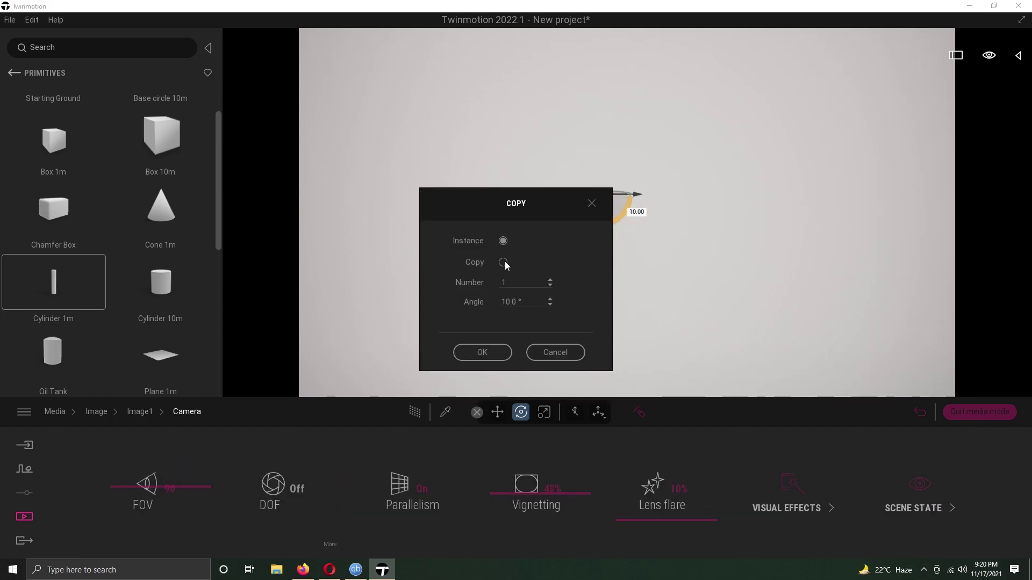
pyautogui.click(488, 351)
# Apply the Neon 01 material to the tilted cylinder and colour it blue.
pyautogui.click(14, 73)
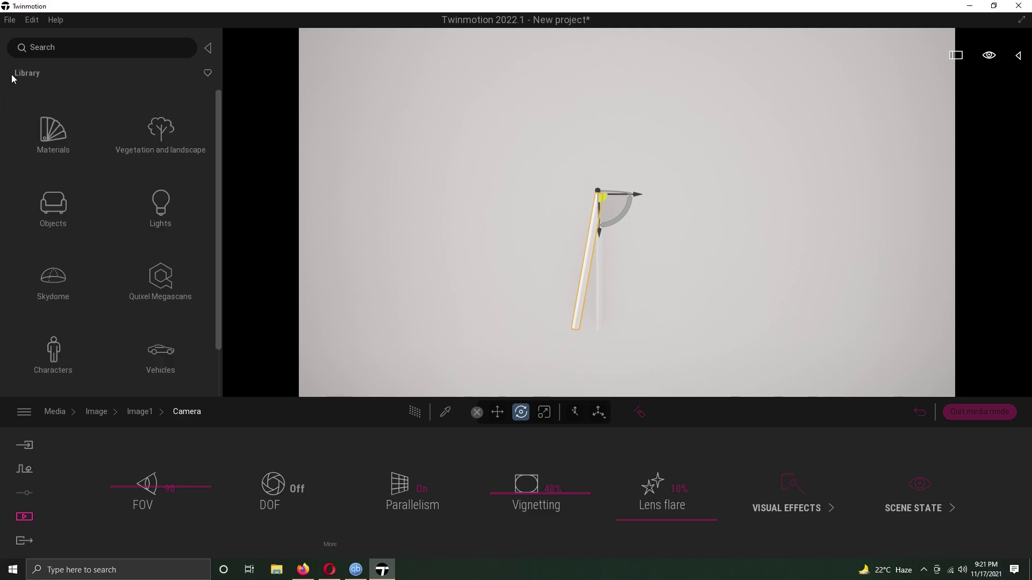
pyautogui.click(53, 132)
pyautogui.scroll(-5, 129, 242)
pyautogui.click(161, 350)
pyautogui.moveTo(56, 117); pyautogui.dragTo(584, 265)
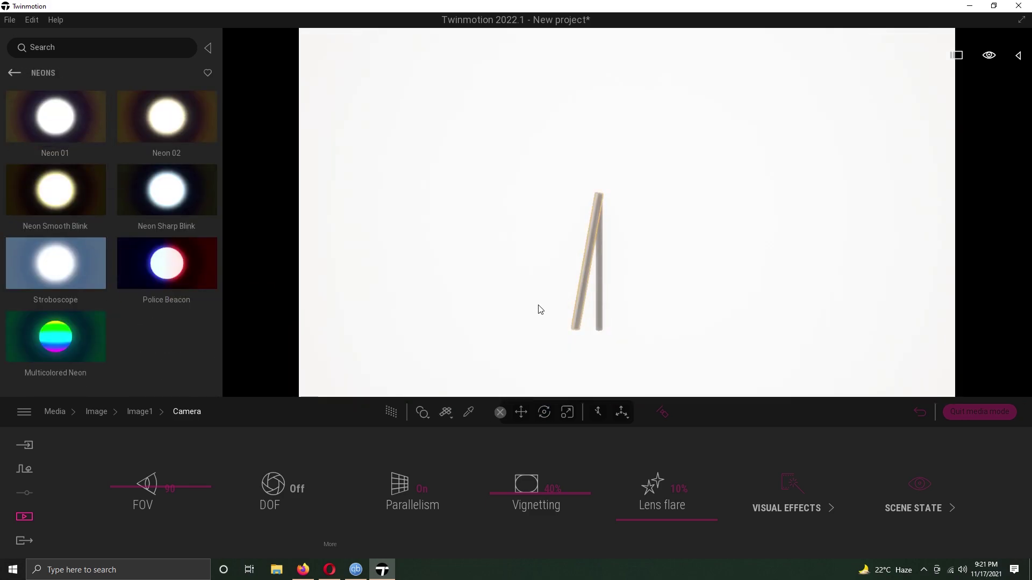
pyautogui.click(477, 486)
pyautogui.click(604, 254)
pyautogui.click(567, 392)
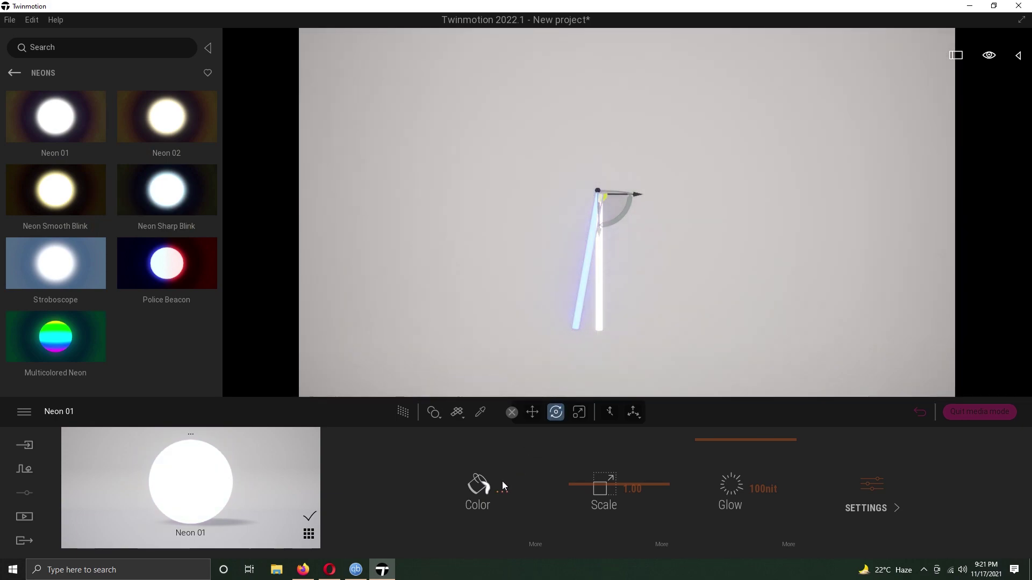
# Colour the other neon tube a pure red.
pyautogui.click(503, 482)
pyautogui.click(483, 262)
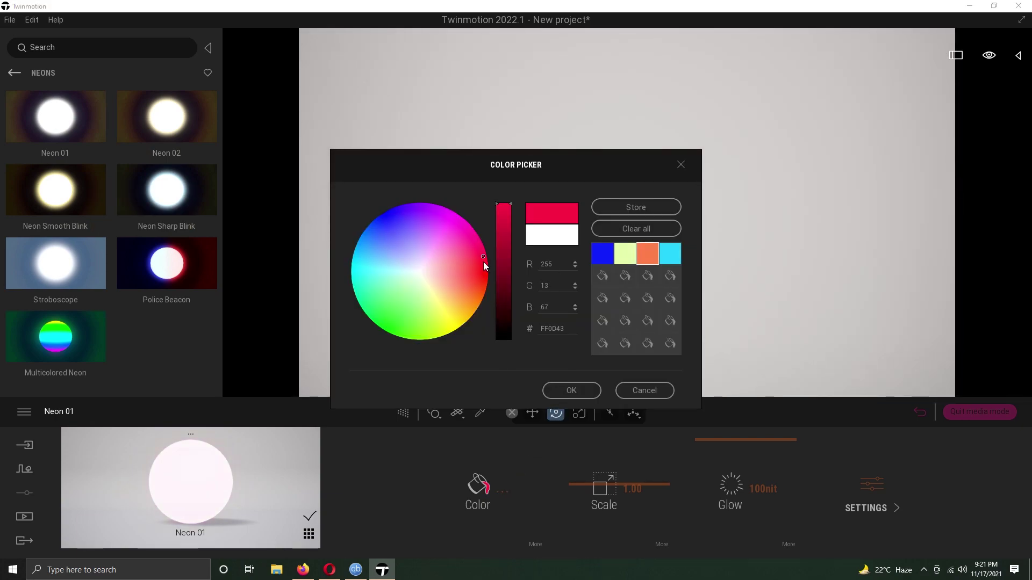
pyautogui.moveTo(482, 265); pyautogui.dragTo(487, 270)
pyautogui.click(568, 390)
pyautogui.click(26, 516)
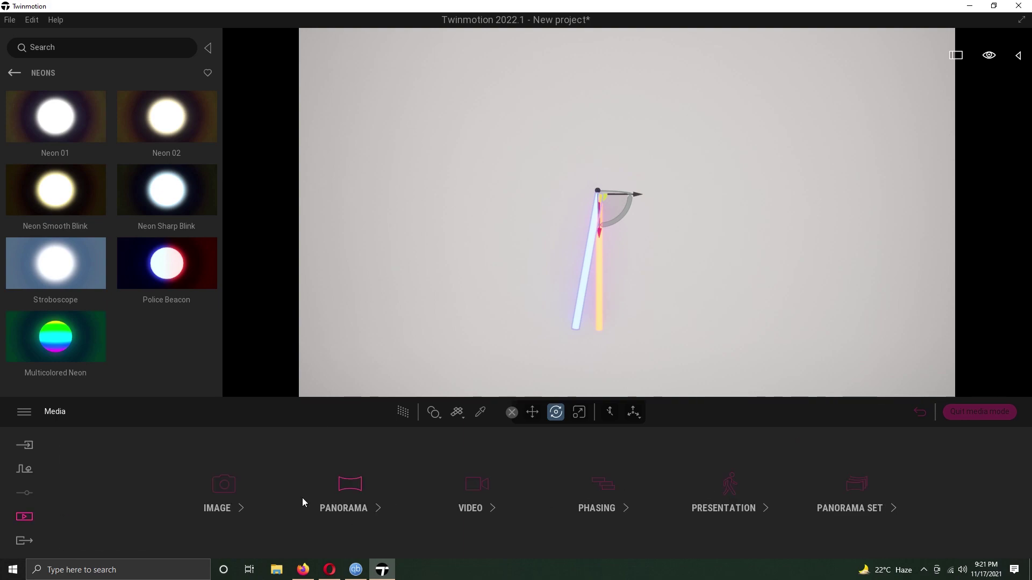
# Set Image1's location to 23:58 in January, with north offset 183.
pyautogui.click(222, 495)
pyautogui.click(238, 484)
pyautogui.click(472, 504)
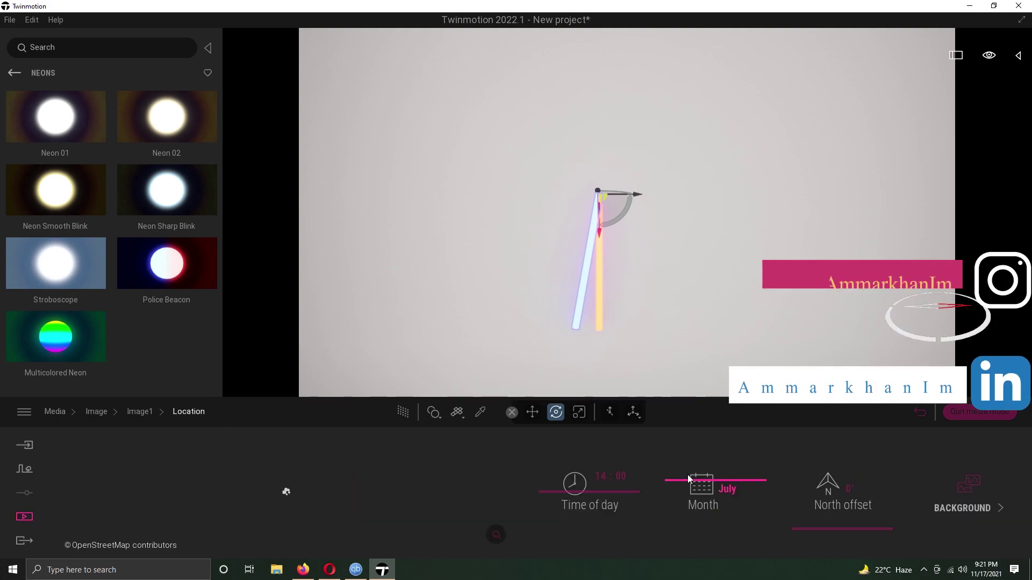
pyautogui.moveTo(689, 479); pyautogui.dragTo(596, 556)
pyautogui.moveTo(831, 528); pyautogui.dragTo(827, 473)
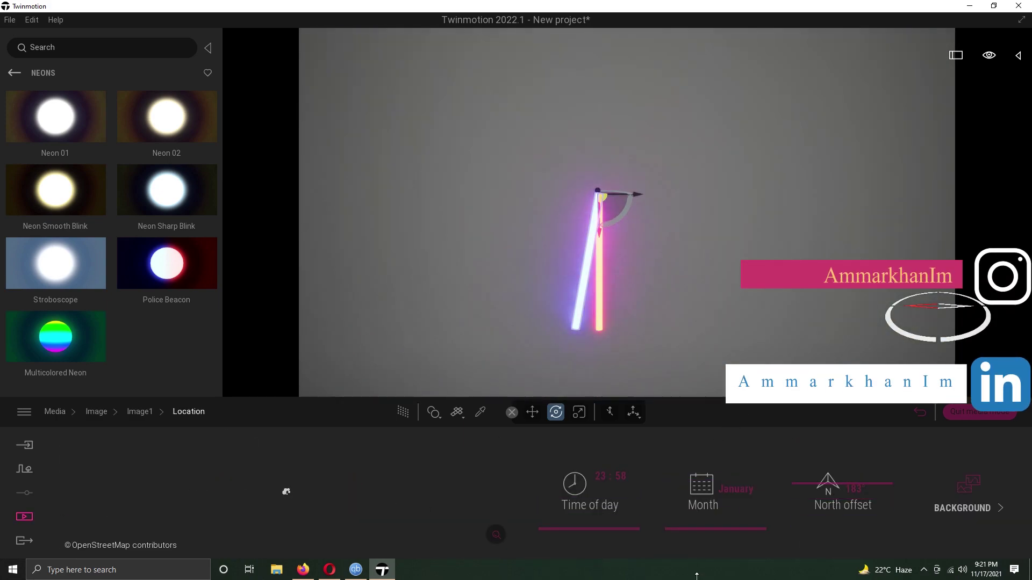
# Change Image1's weather condition with the weather slider.
pyautogui.click(147, 413)
pyautogui.click(587, 491)
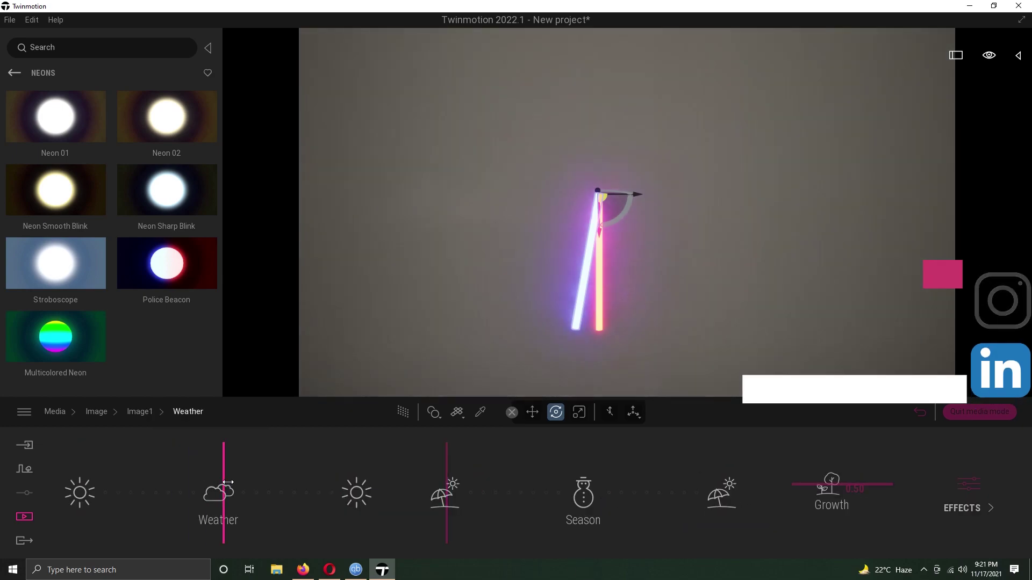
pyautogui.moveTo(196, 484); pyautogui.dragTo(256, 483)
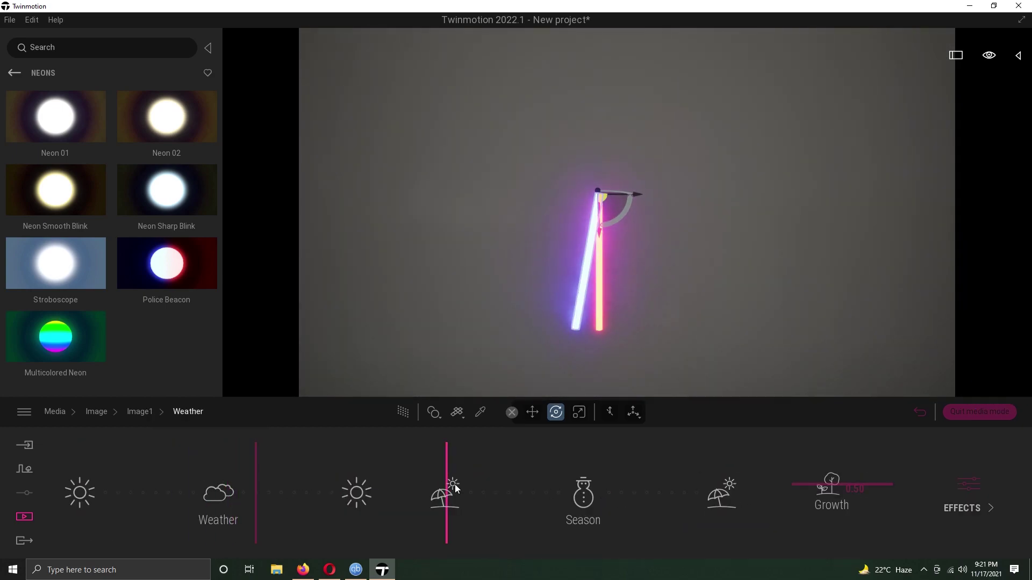
pyautogui.click(14, 74)
# Apply Fine concrete 01 to the wall, lengthen the tube and add one tilted copy.
pyautogui.click(54, 202)
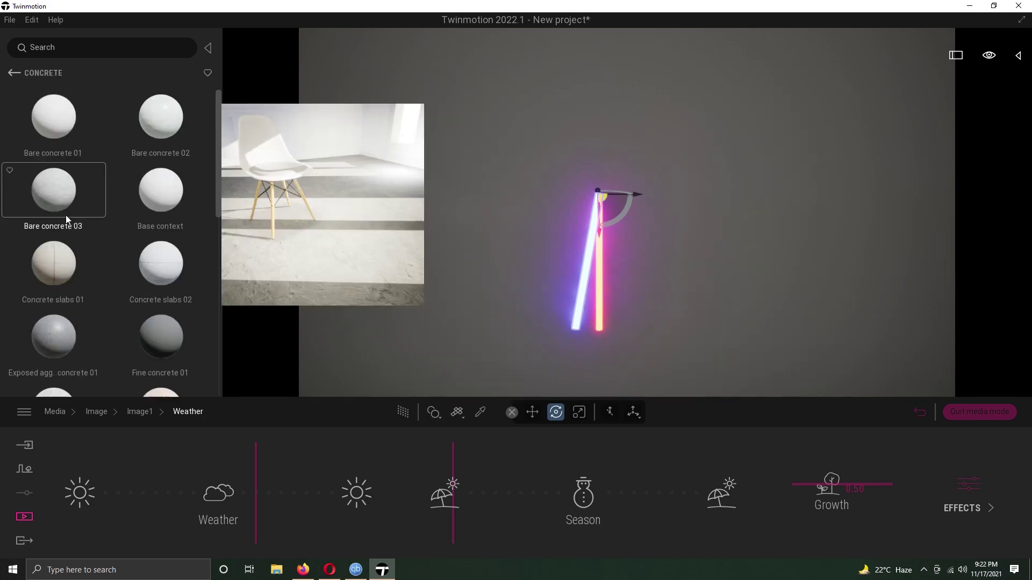
pyautogui.scroll(-2, 212, 206)
pyautogui.moveTo(160, 238); pyautogui.dragTo(312, 283)
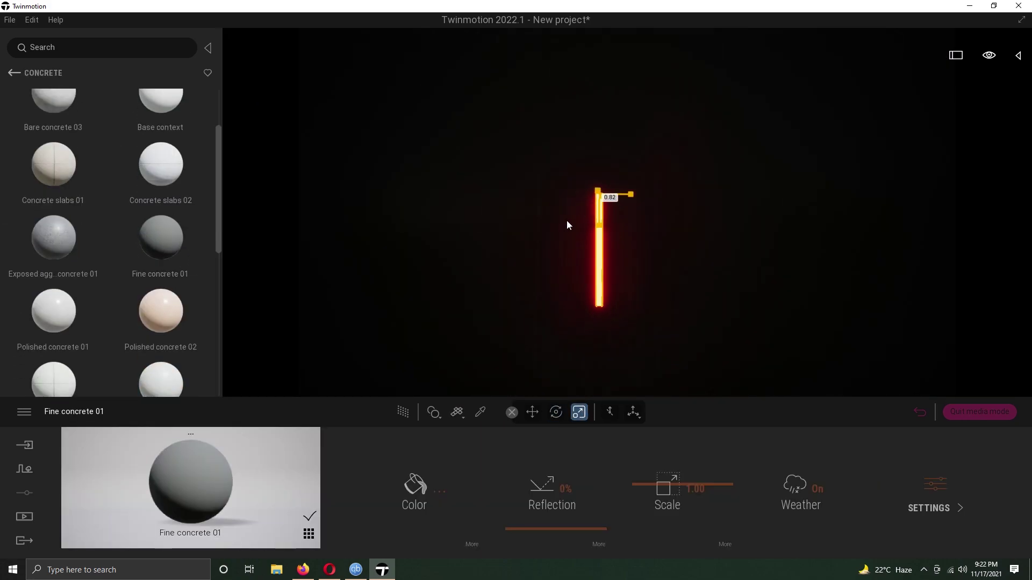
pyautogui.moveTo(597, 263); pyautogui.dragTo(602, 311)
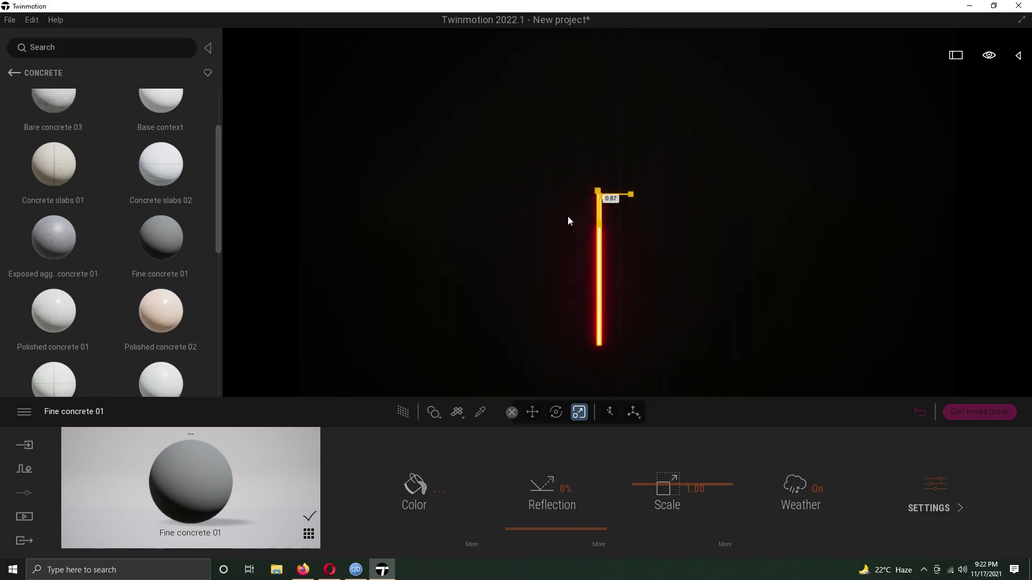
pyautogui.press('e')
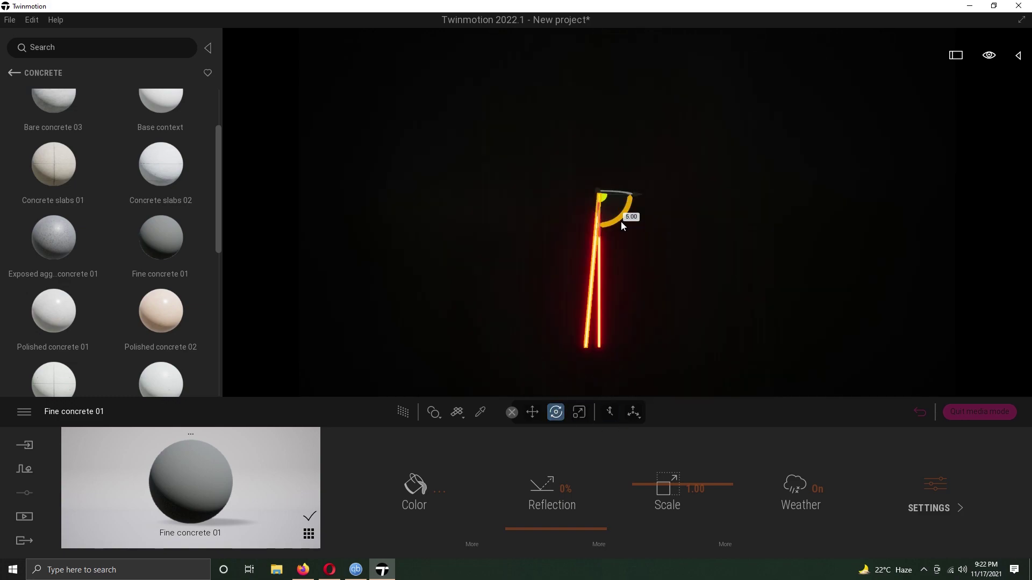
pyautogui.moveTo(629, 203); pyautogui.dragTo(621, 221)
pyautogui.click(500, 349)
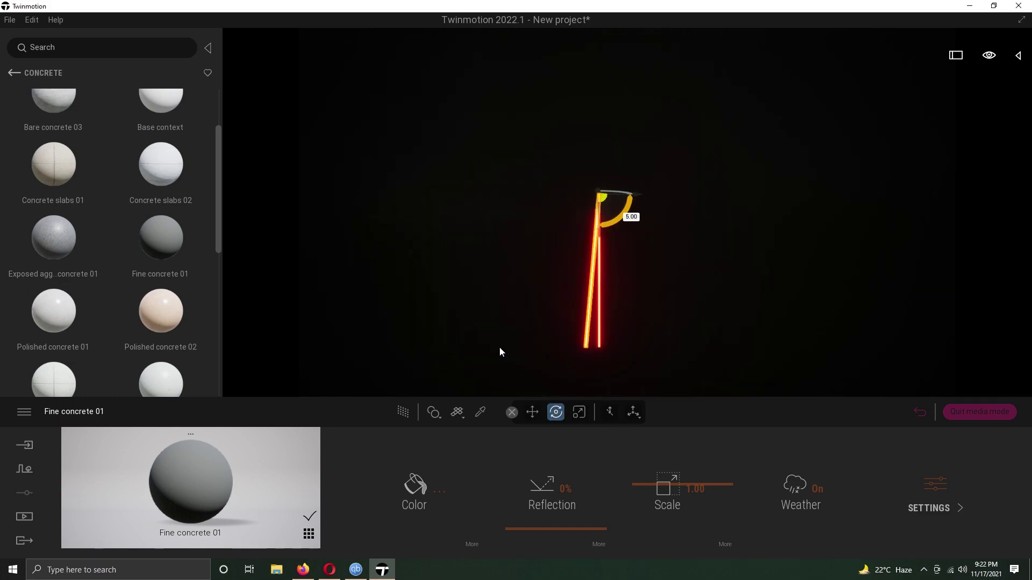
# Give the left tube the Neon 01 material in blue.
pyautogui.click(14, 73)
pyautogui.moveTo(217, 154); pyautogui.dragTo(221, 328)
pyautogui.click(53, 355)
pyautogui.moveTo(55, 117); pyautogui.dragTo(589, 323)
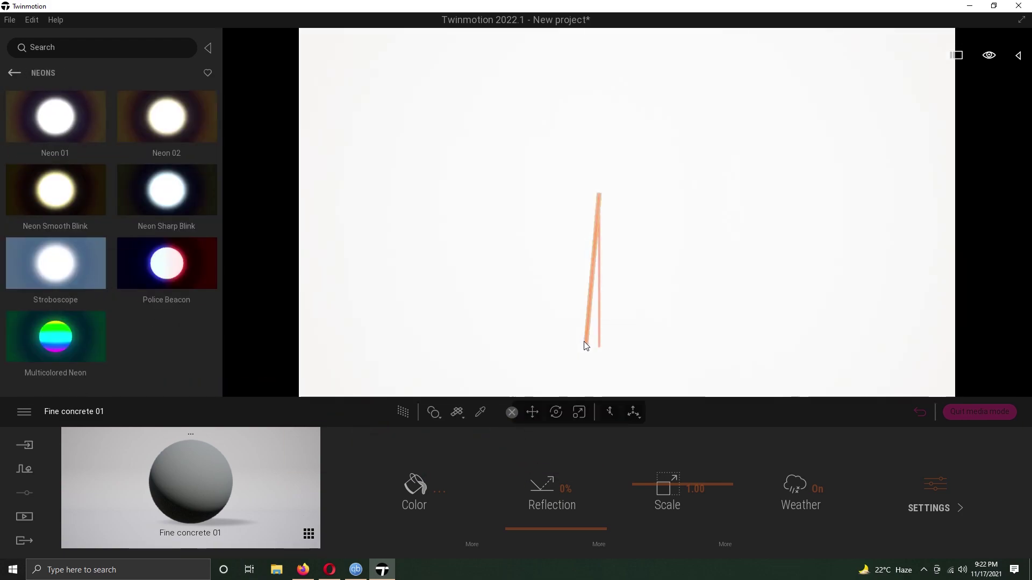
pyautogui.click(502, 483)
pyautogui.click(593, 385)
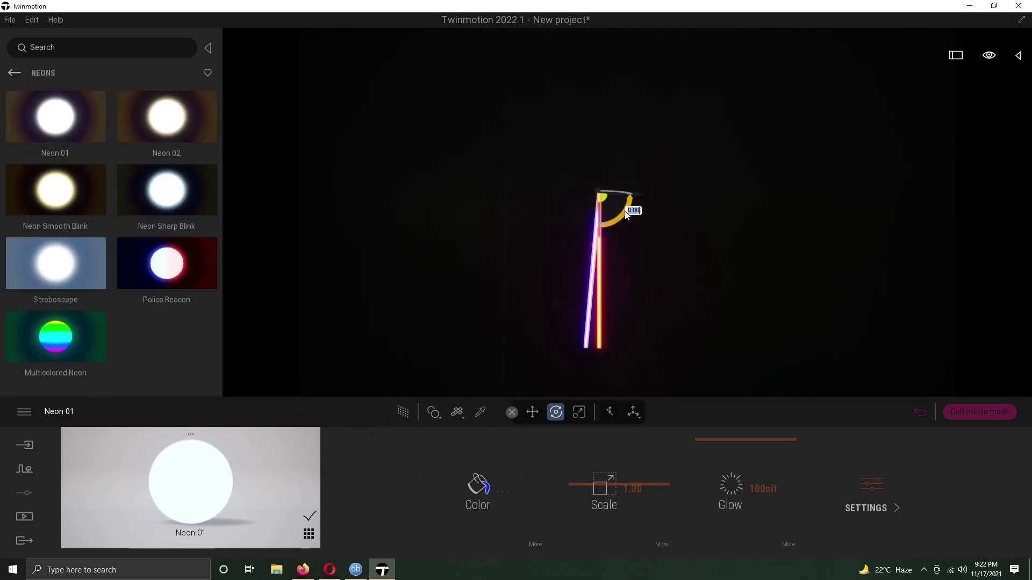
# Rotate the tube 10° with copies that fill the whole circle.
pyautogui.keyDown('shift'); pyautogui.moveTo(626, 214); pyautogui.dragTo(620, 216); pyautogui.keyUp('shift')
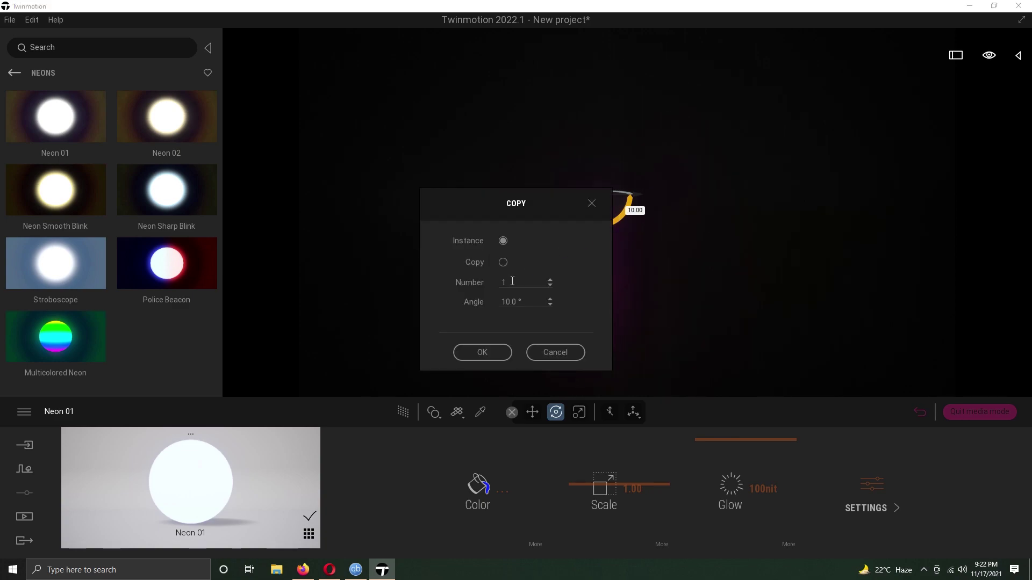
pyautogui.click(482, 352)
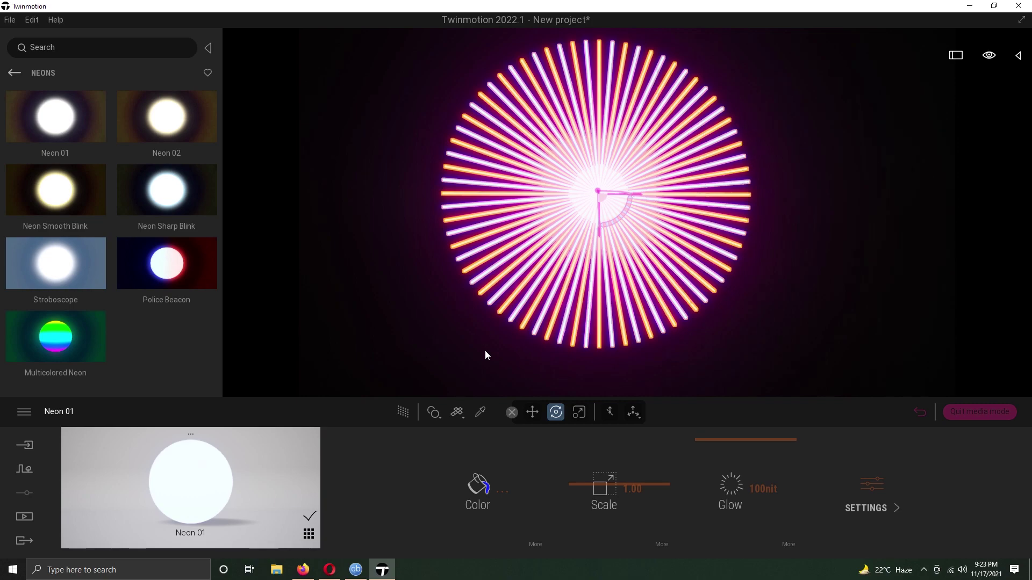
pyautogui.click(17, 73)
# Place the posed human Kimberly standing below the neon ring.
pyautogui.click(52, 354)
pyautogui.click(161, 138)
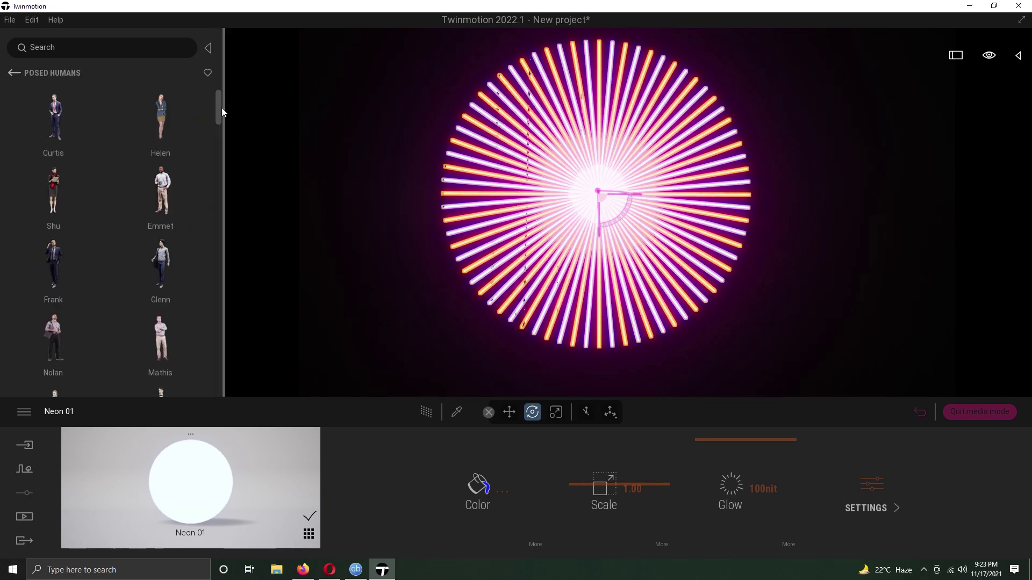
pyautogui.moveTo(222, 107); pyautogui.dragTo(221, 123)
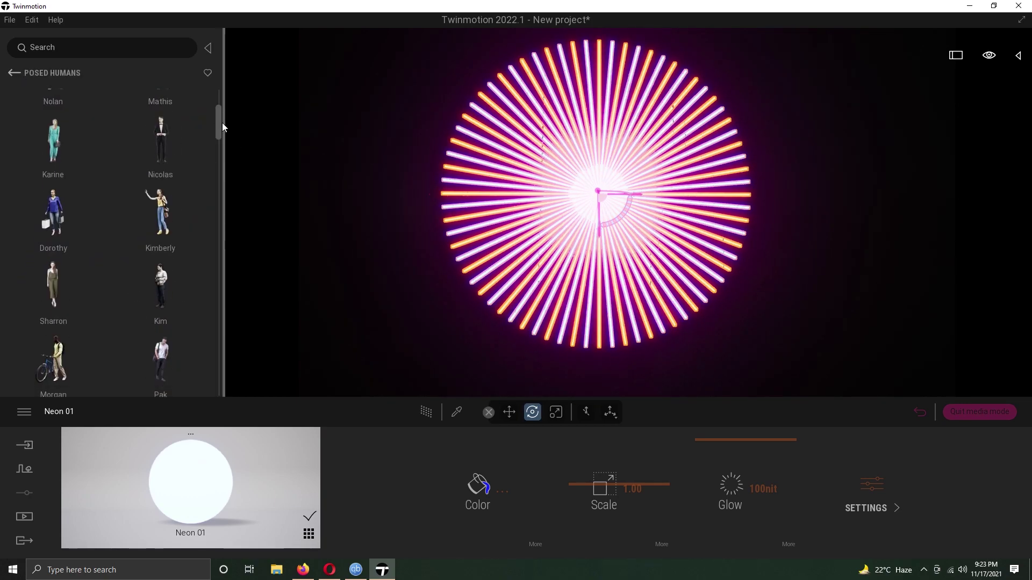
pyautogui.moveTo(160, 211); pyautogui.dragTo(598, 355)
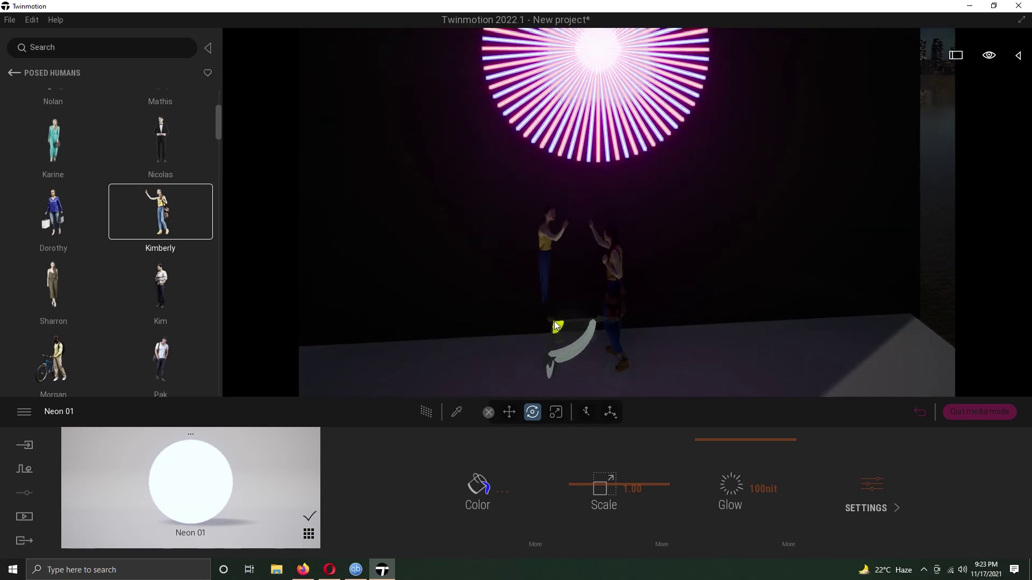
# Lower the camera to frame the figure and floor, and create a second image view.
pyautogui.click(610, 289)
pyautogui.click(1018, 55)
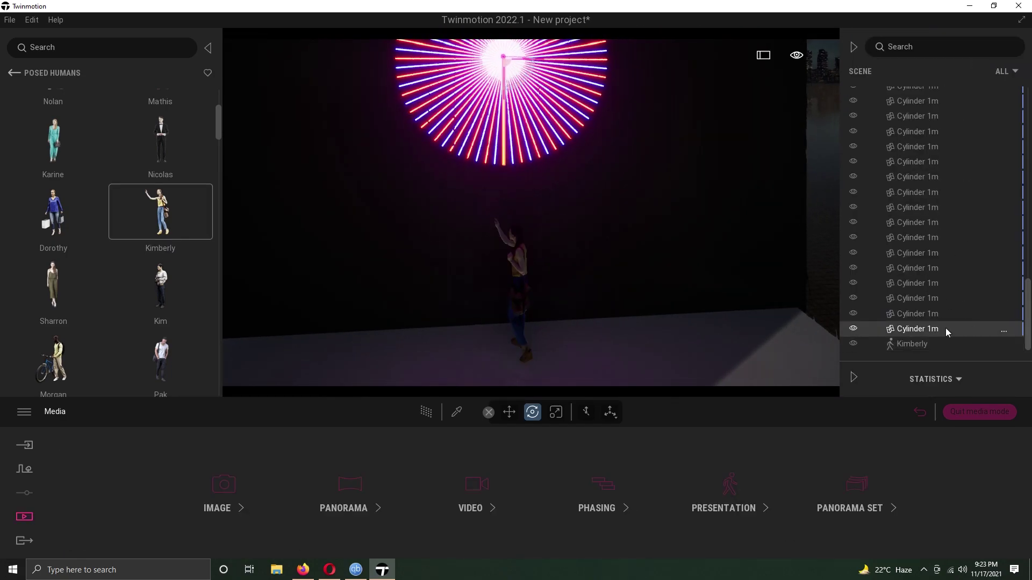
pyautogui.press('q')
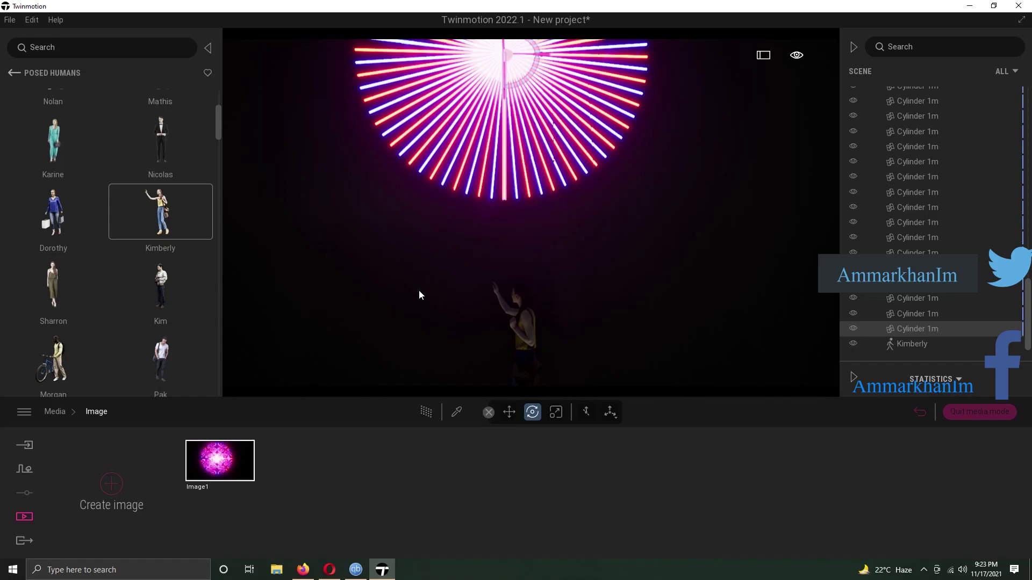
pyautogui.click(98, 508)
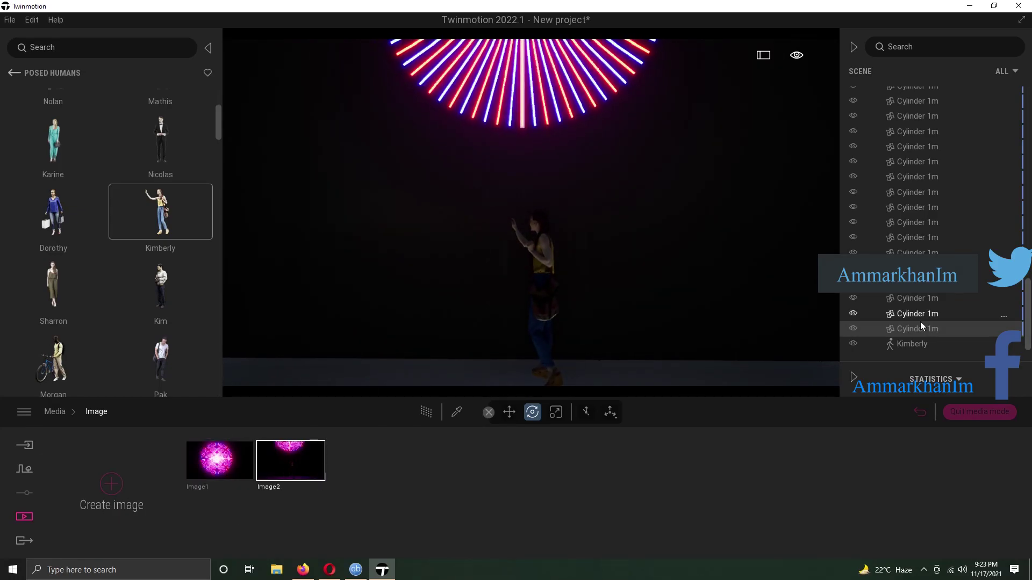
pyautogui.scroll(3, 920, 322)
# Select all the ring's cylinders and move the ring down behind Kimberly.
pyautogui.keyDown('shift'); pyautogui.click(918, 144); pyautogui.keyUp('shift')
pyautogui.click(510, 409)
pyautogui.moveTo(517, 77)
pyautogui.mouseDown()
pyautogui.moveTo(542, 270)
pyautogui.moveTo(521, 305)
pyautogui.mouseUp()
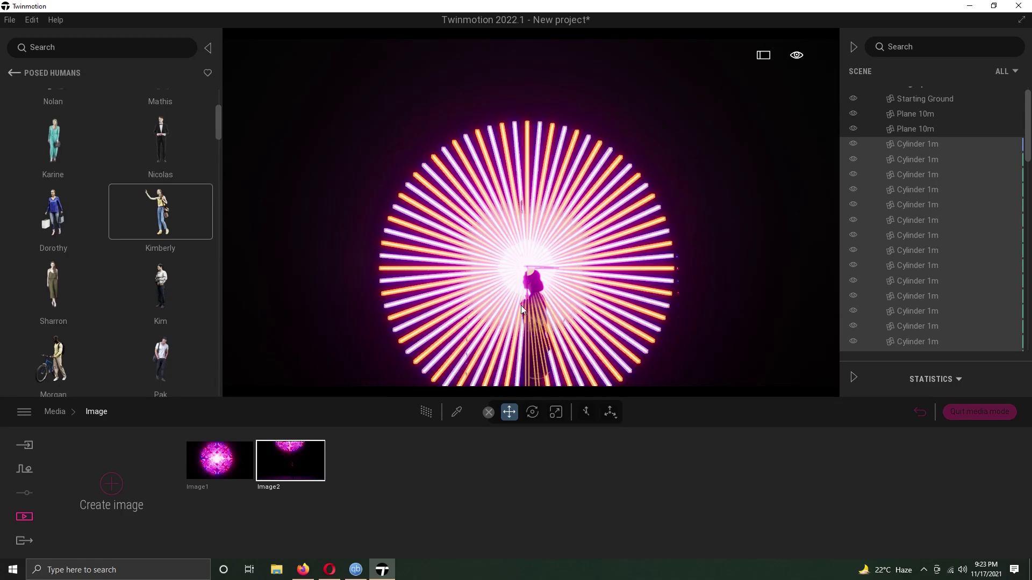
# Shrink the neon ring so it circles the figure's head.
pyautogui.press('q')
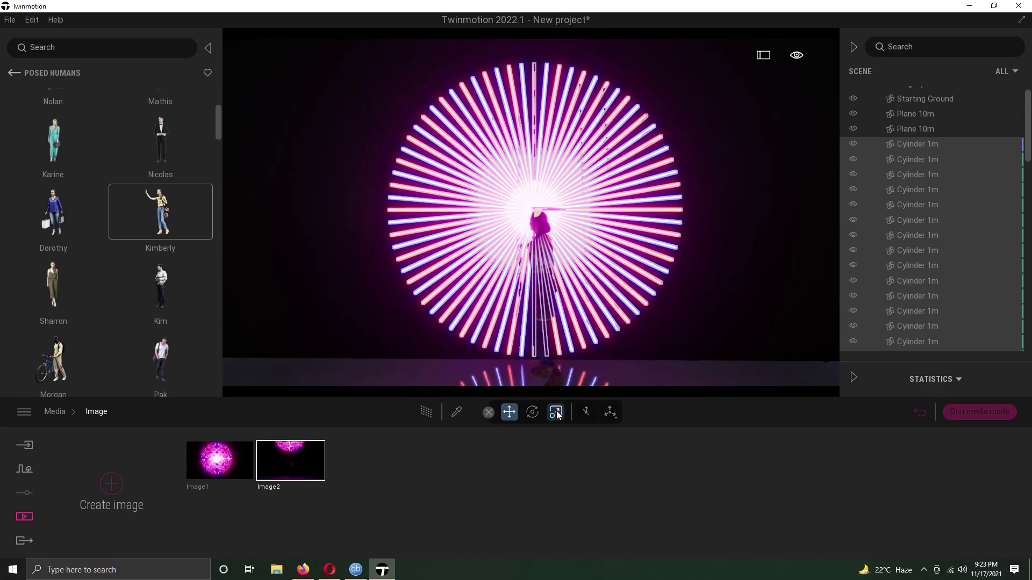
pyautogui.click(555, 412)
pyautogui.moveTo(531, 221); pyautogui.dragTo(495, 250)
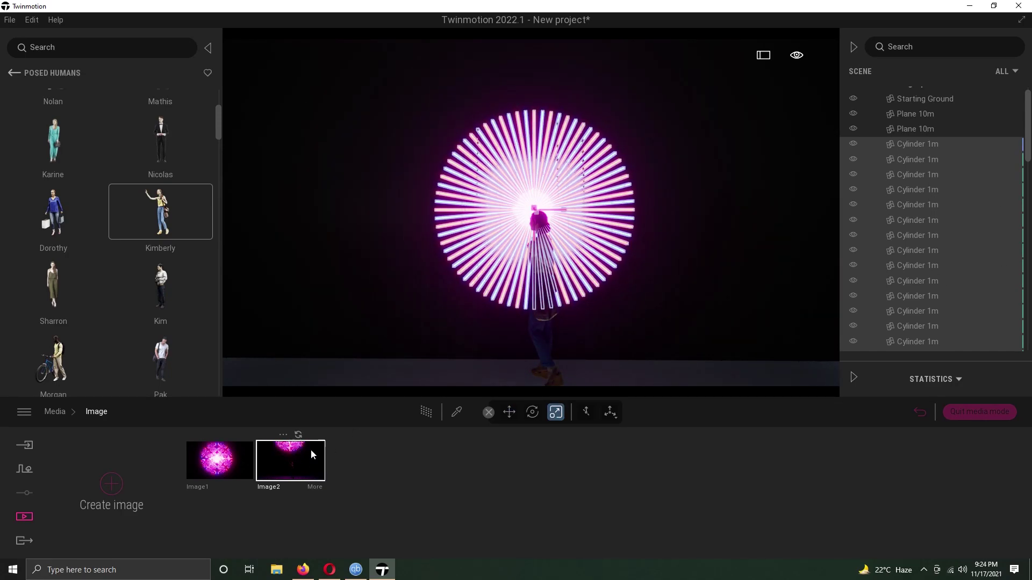
# Refresh Image2 with the current view and reopen it from the saved images.
pyautogui.click(292, 444)
pyautogui.click(332, 378)
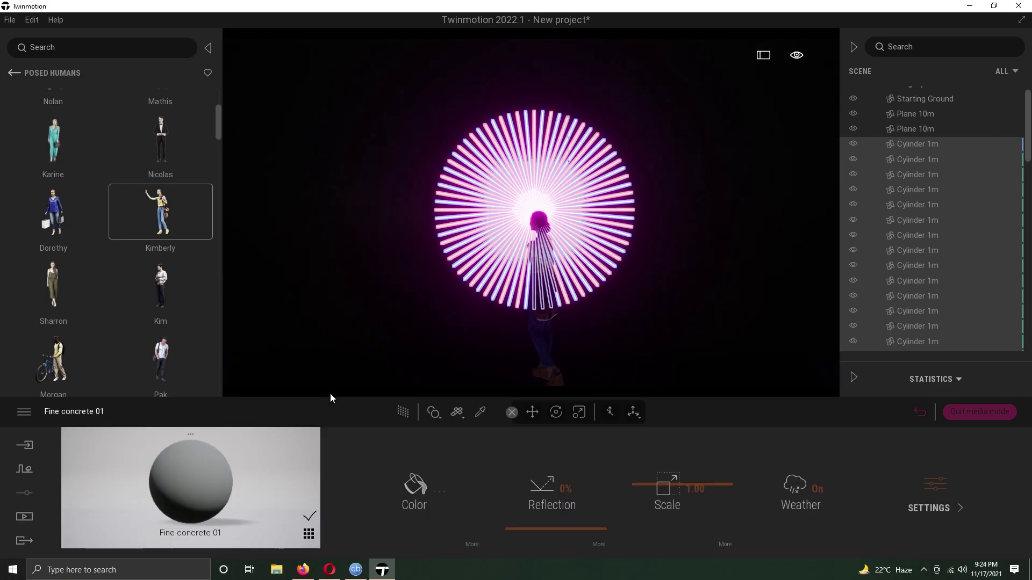
pyautogui.click(24, 516)
pyautogui.click(225, 492)
pyautogui.click(473, 381)
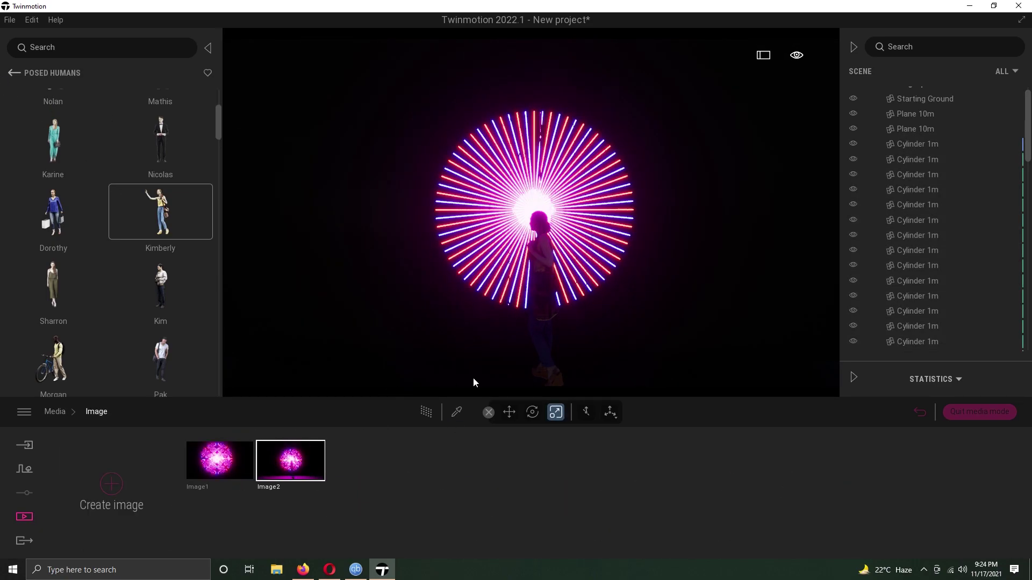
# Narrow Image2's field of view to 38 and move the ring behind the figure.
pyautogui.click(290, 462)
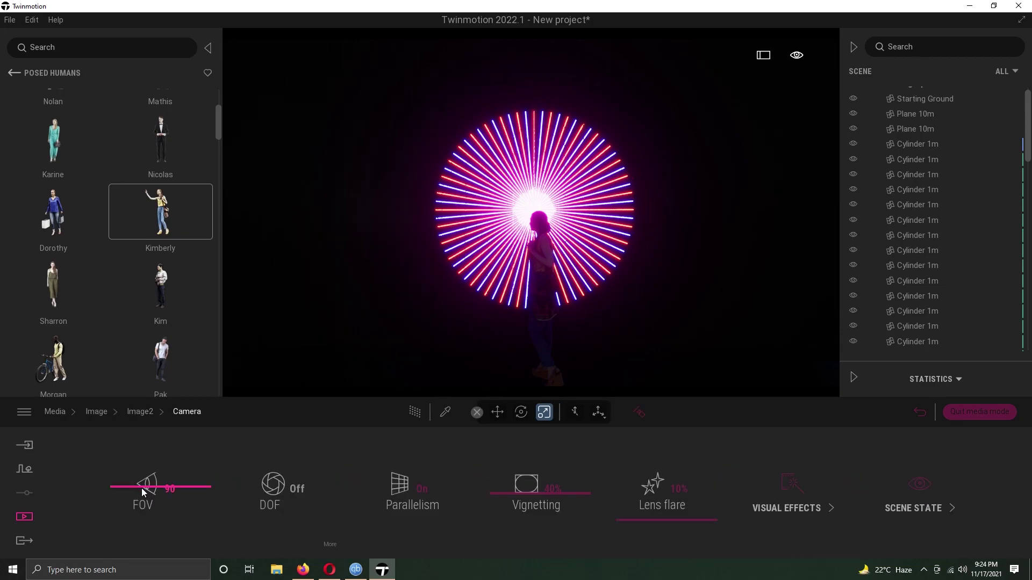
pyautogui.moveTo(143, 491); pyautogui.dragTo(149, 511)
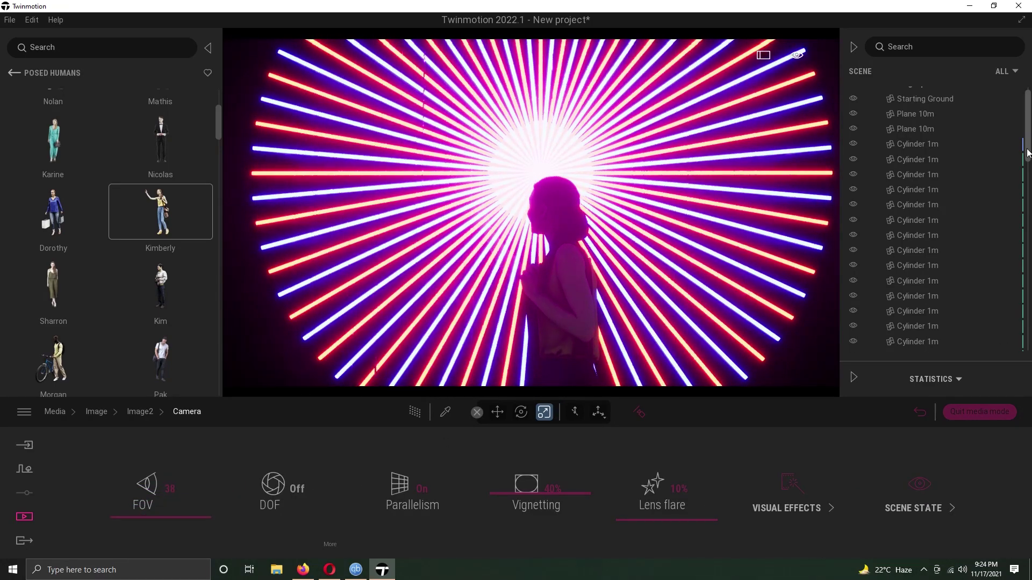
pyautogui.click(944, 155)
pyautogui.scroll(-3, 944, 202)
pyautogui.keyDown('shift'); pyautogui.click(917, 328); pyautogui.keyUp('shift')
pyautogui.click(498, 412)
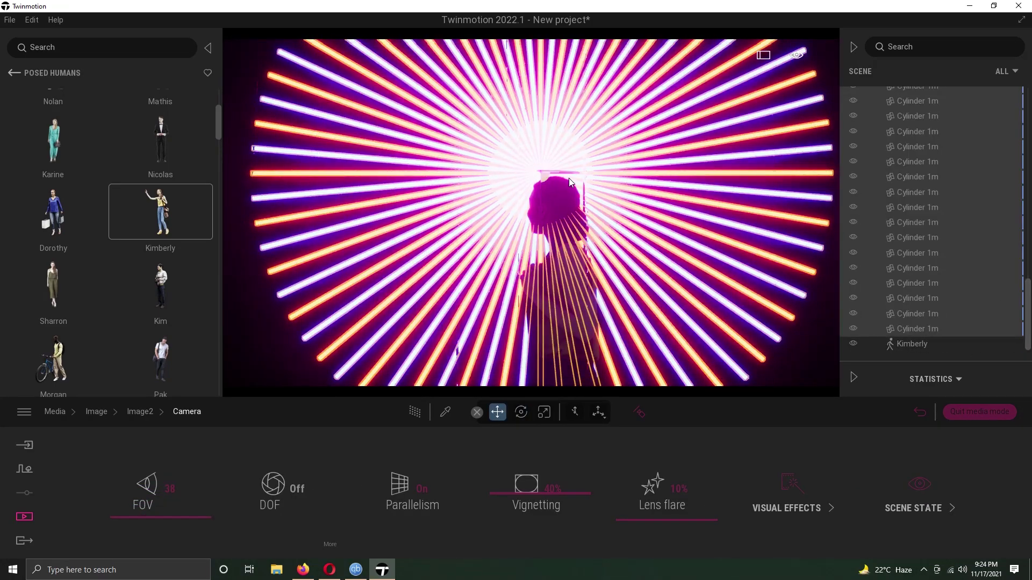
pyautogui.moveTo(568, 178); pyautogui.dragTo(551, 209)
pyautogui.scroll(5, 939, 149)
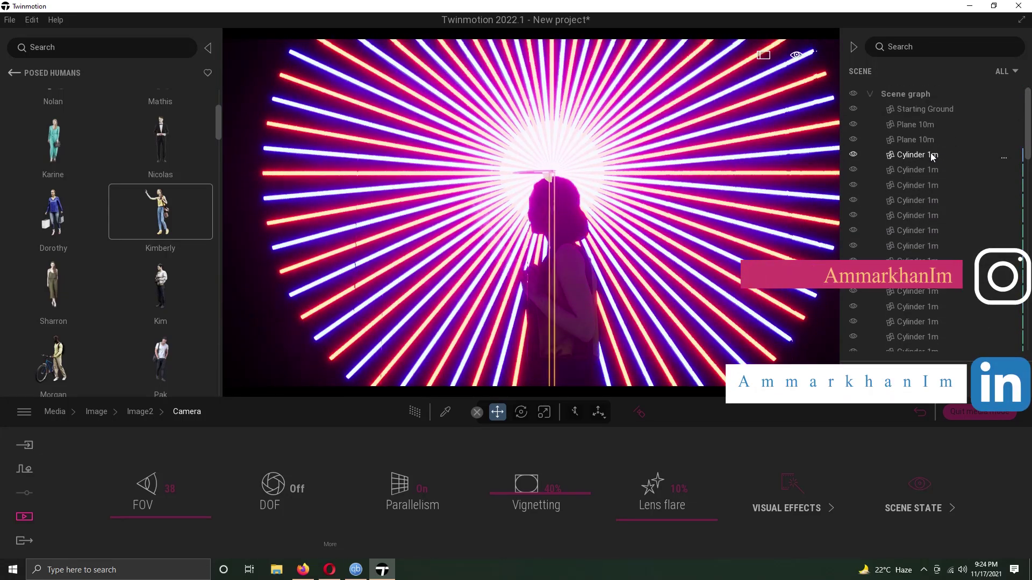
# Reselect all ring cylinders, shrink the ring, then deselect it.
pyautogui.click(933, 155)
pyautogui.scroll(-3, 933, 201)
pyautogui.keyDown('shift'); pyautogui.click(917, 341); pyautogui.keyUp('shift')
pyautogui.moveTo(554, 177)
pyautogui.mouseDown()
pyautogui.moveTo(557, 247)
pyautogui.moveTo(534, 244)
pyautogui.moveTo(499, 282)
pyautogui.mouseUp()
pyautogui.press('r')
pyautogui.press('Escape')
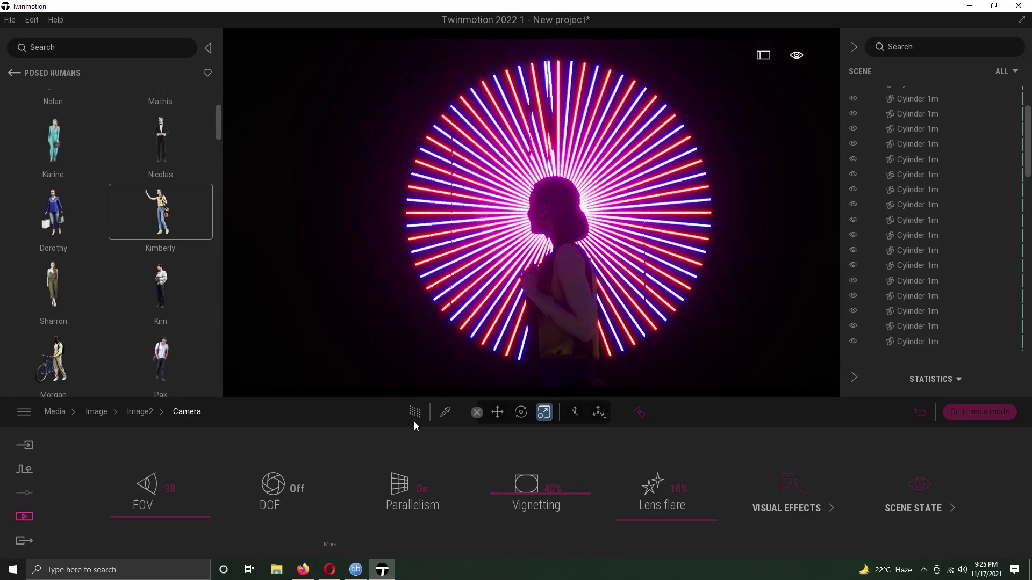